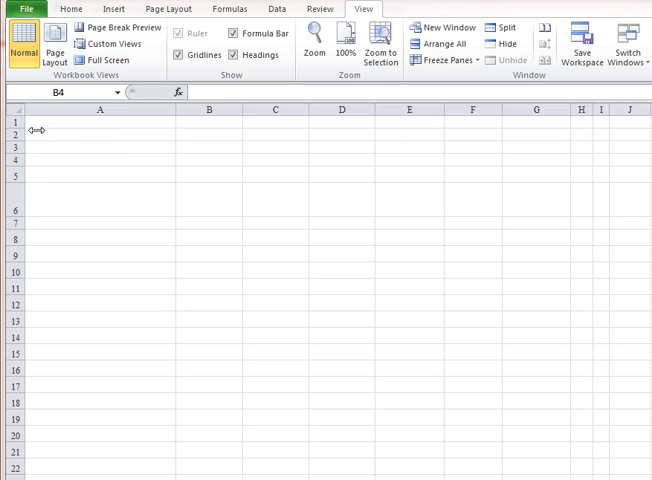
Step: From the Home tab's Cell Styles gallery, start modifying the Normal style
click(75, 15)
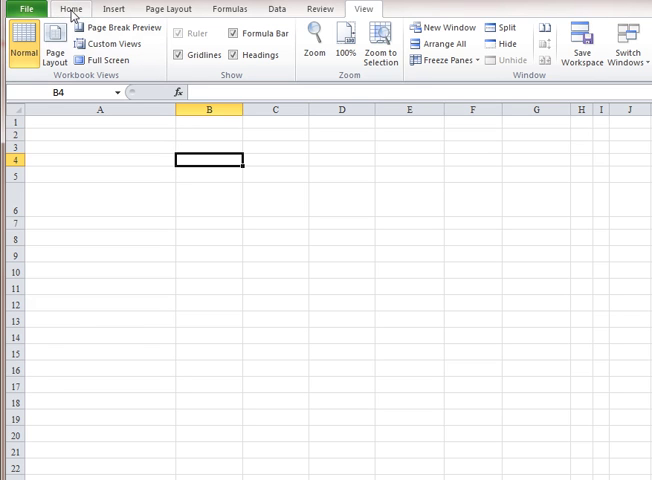
click(71, 9)
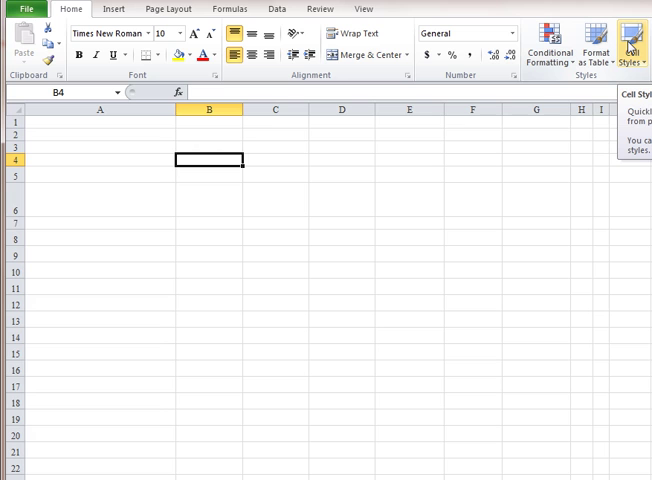
click(632, 45)
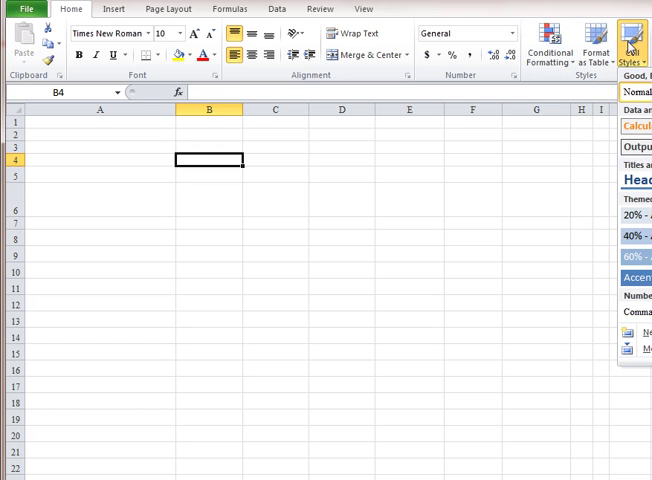
right_click(640, 95)
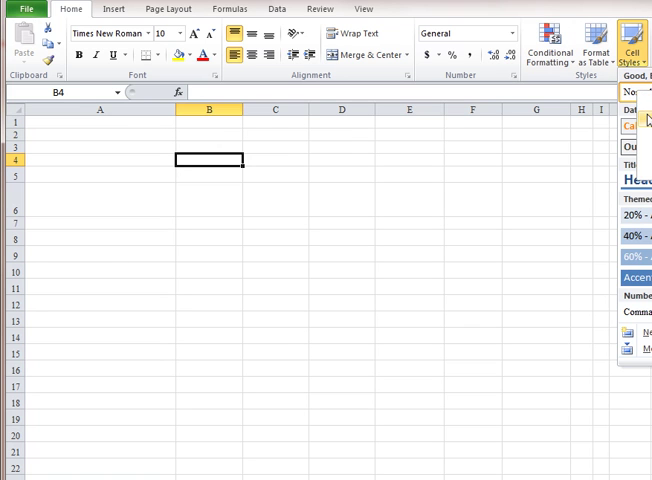
click(646, 118)
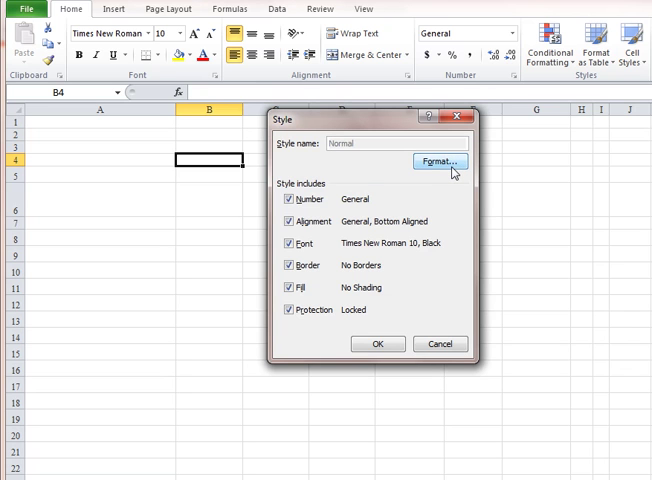
Step: Change the Normal style's font to Calibri (Body), size 14
click(440, 162)
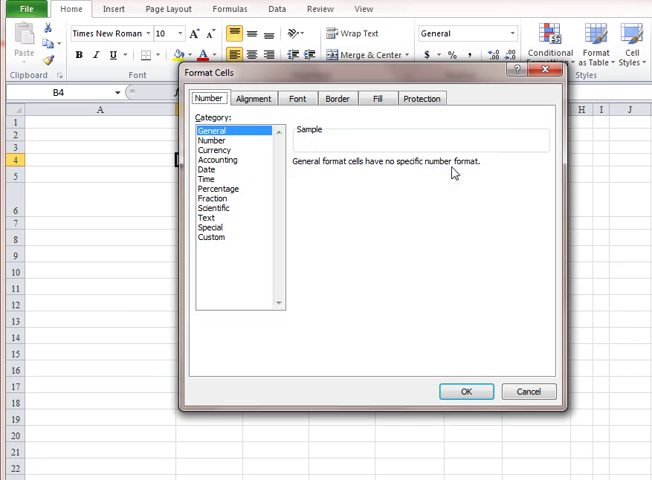
click(296, 99)
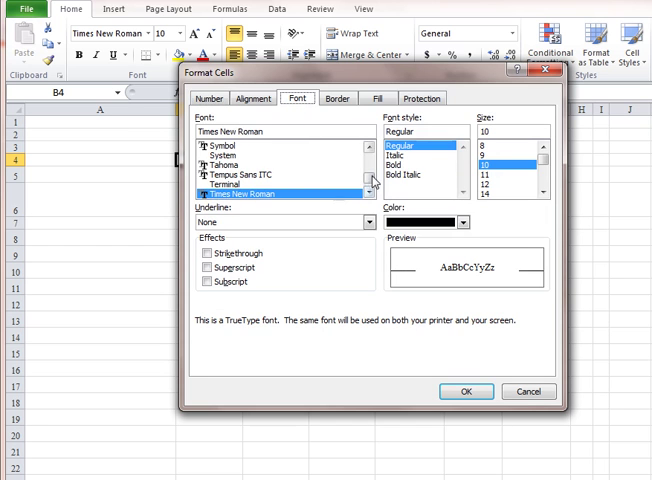
drag(369, 186, 369, 146)
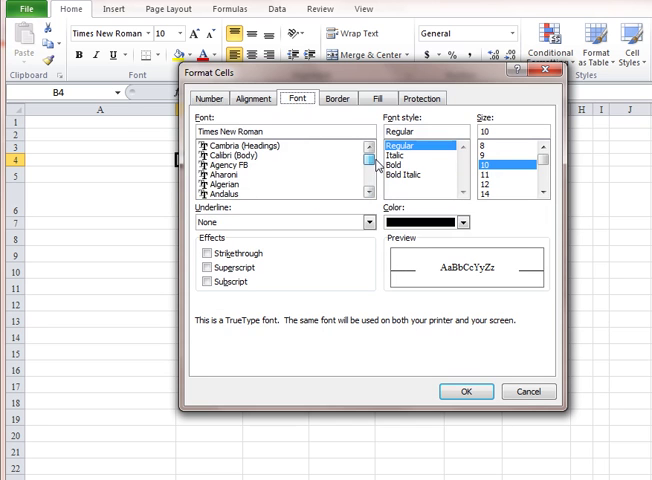
click(235, 155)
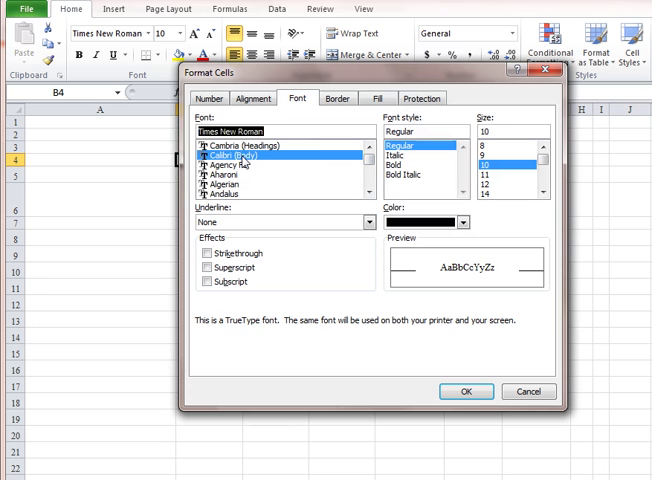
click(486, 193)
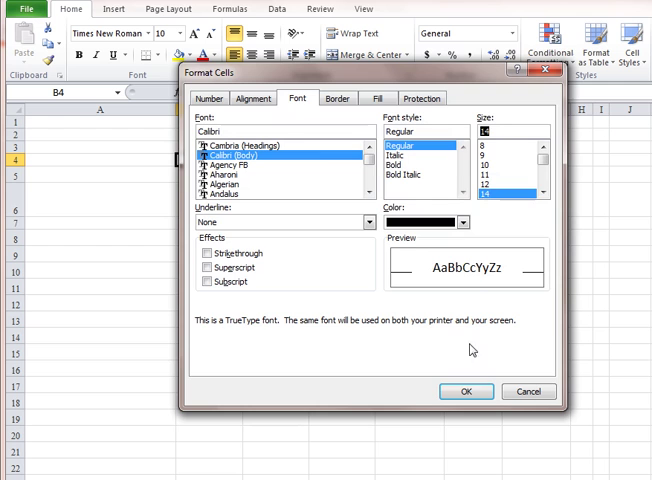
click(467, 391)
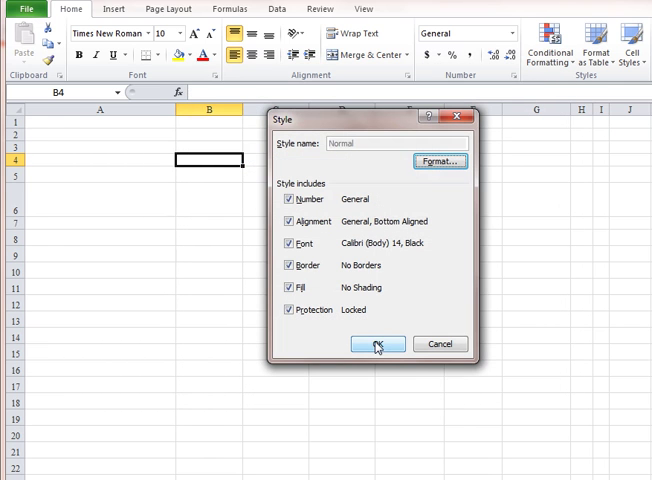
Step: Confirm the Style dialog so cells and headers display in Calibri 14
click(378, 346)
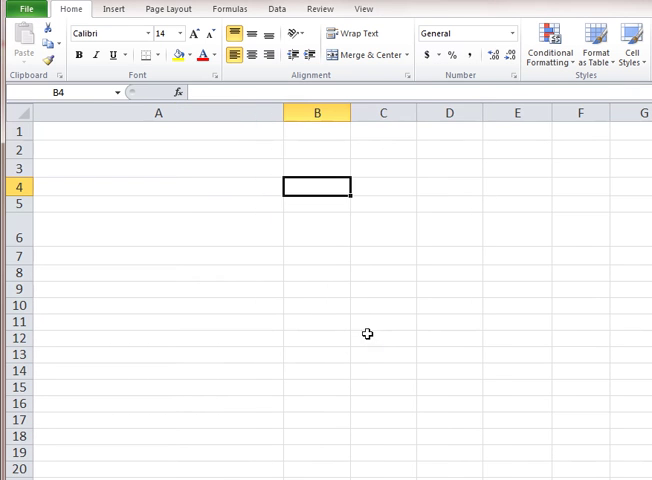